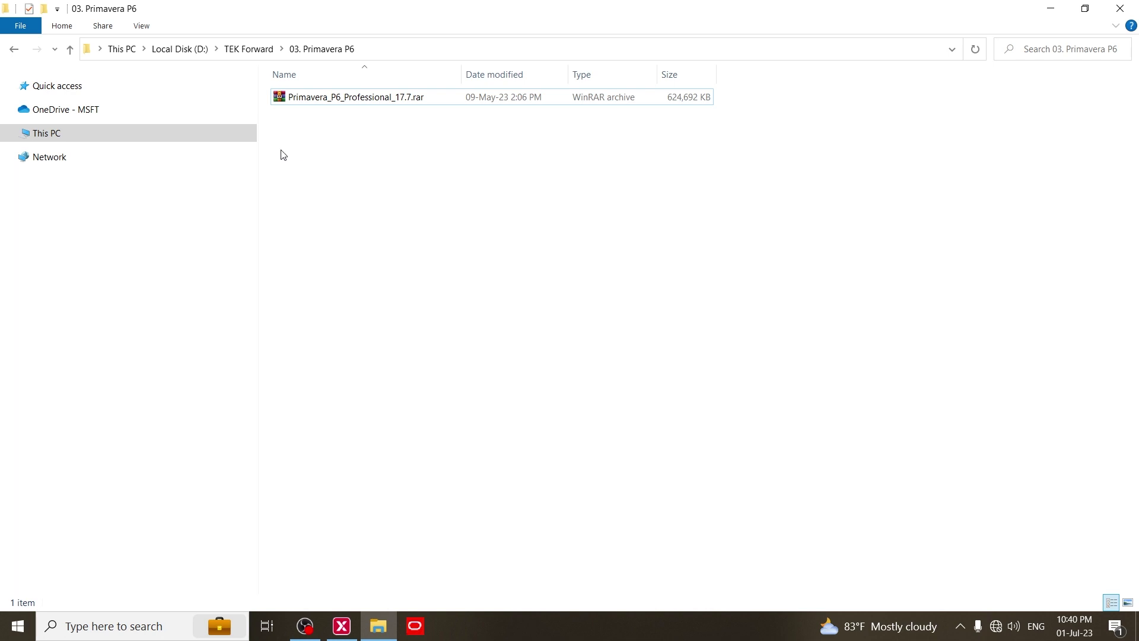
Step: Extract the Primavera_P6_Professional_17.7.rar archive here, supplying the archive password
click(343, 100)
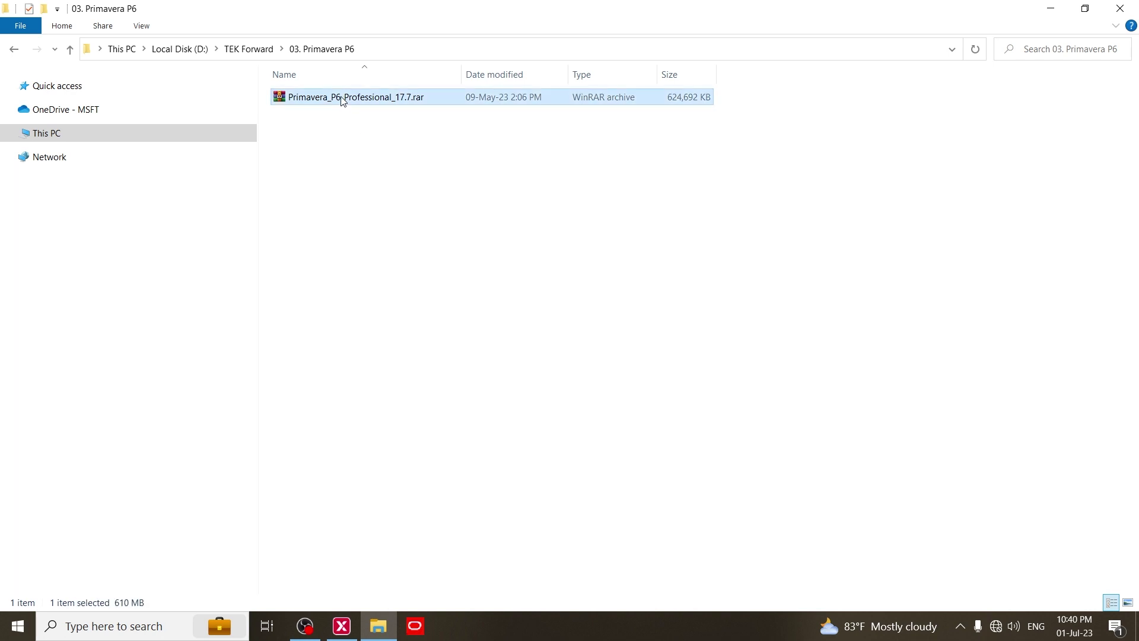
right_click(343, 101)
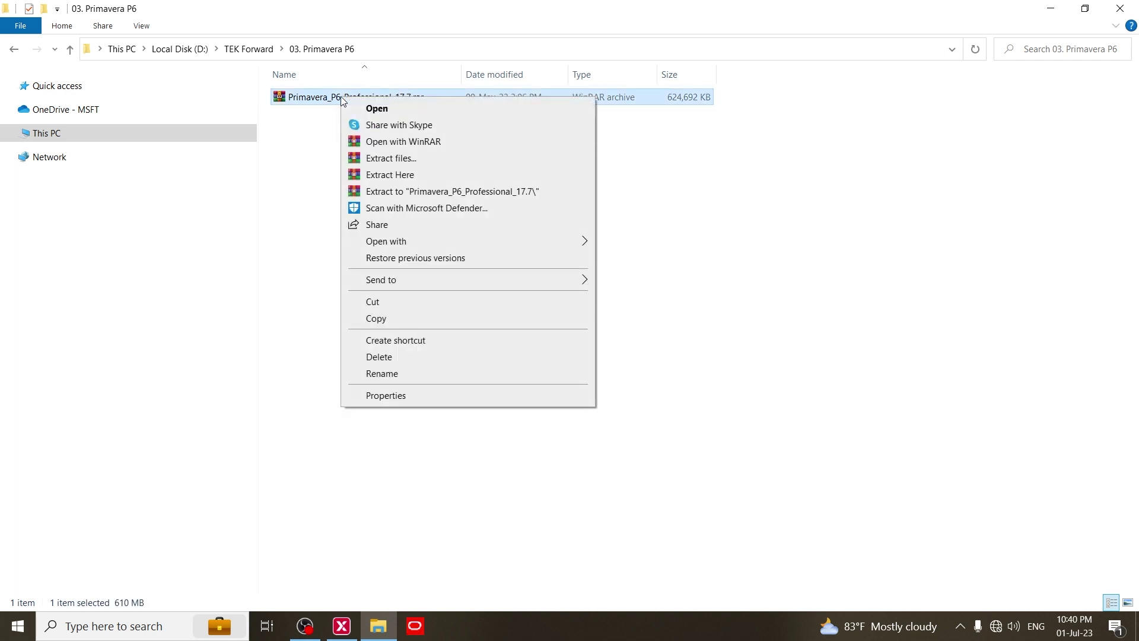
click(399, 176)
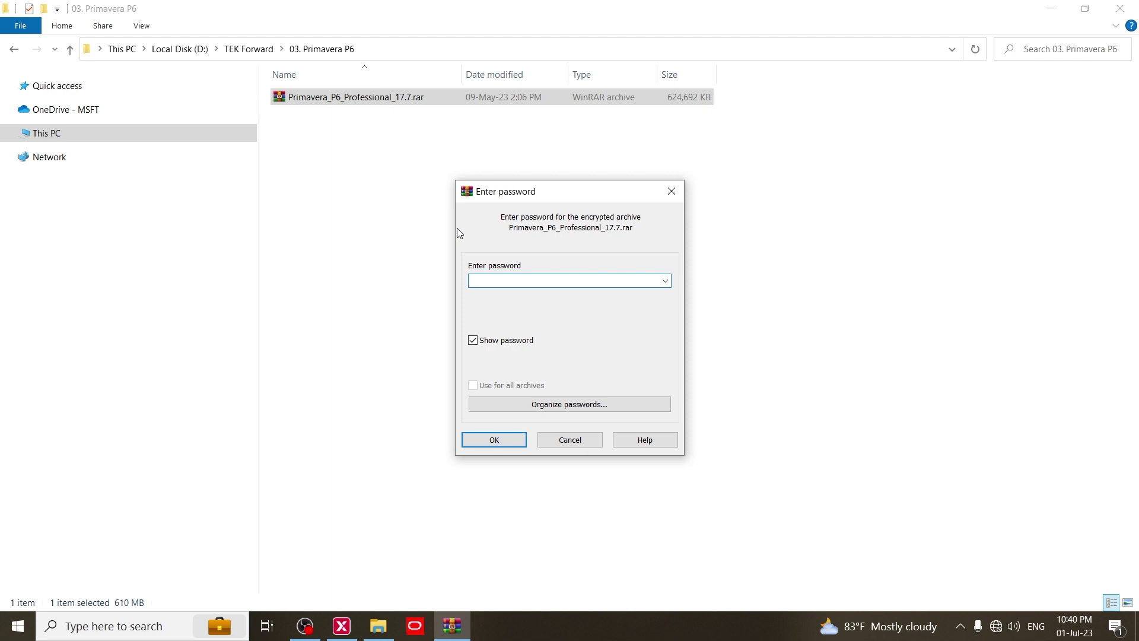
text(123)
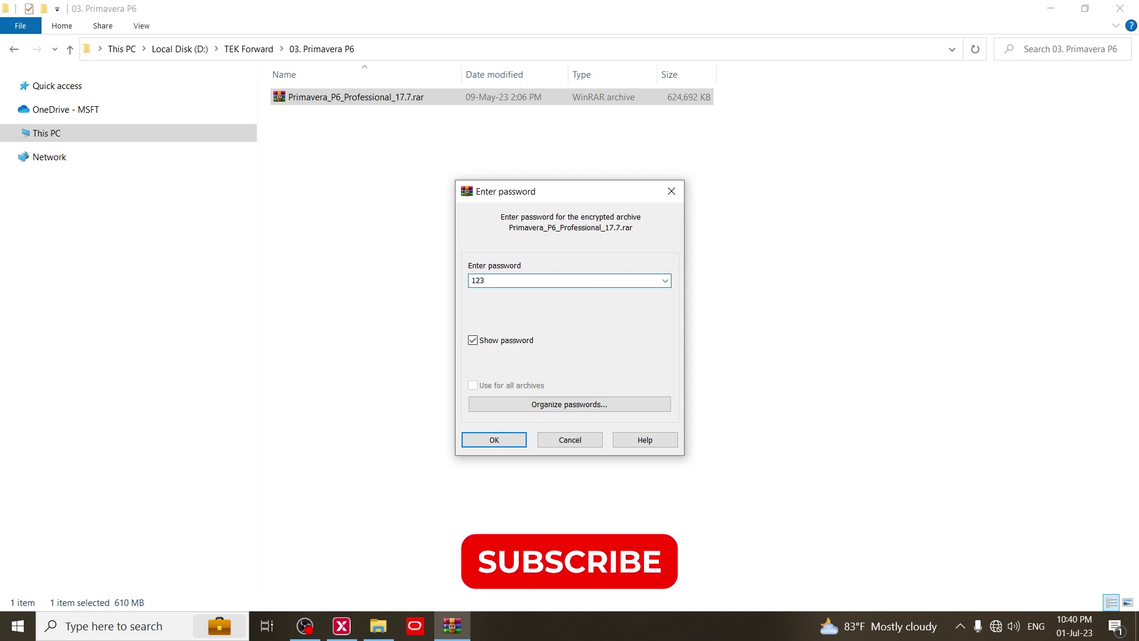
click(496, 436)
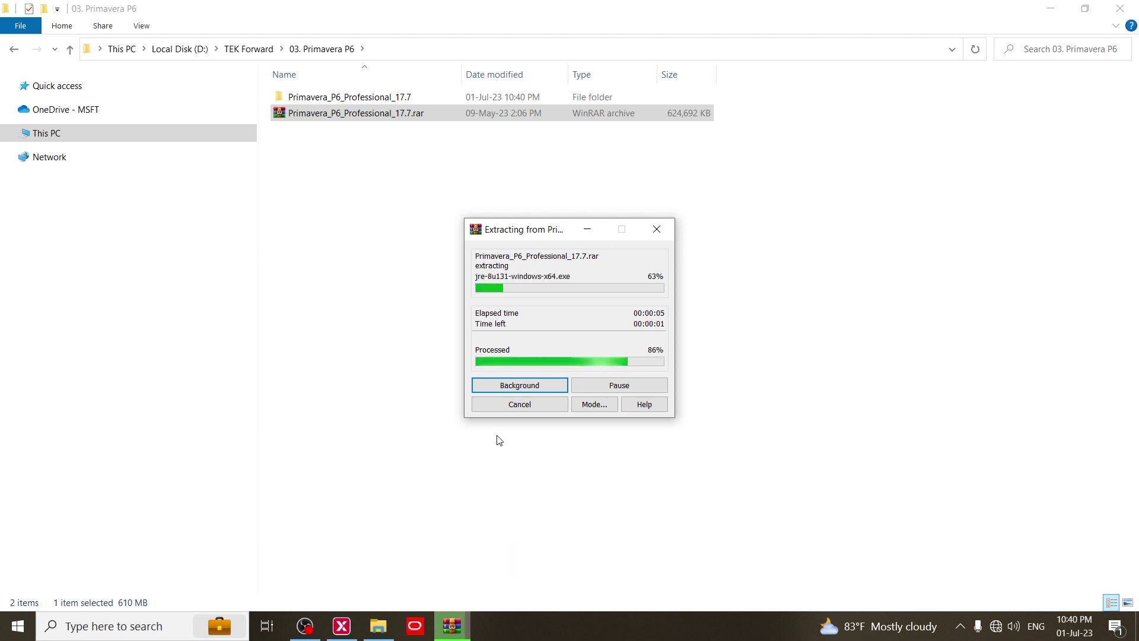
Step: Open the inner Primavera_P6_Professional_17.7 folder and run Setup.exe as administrator
click(342, 98)
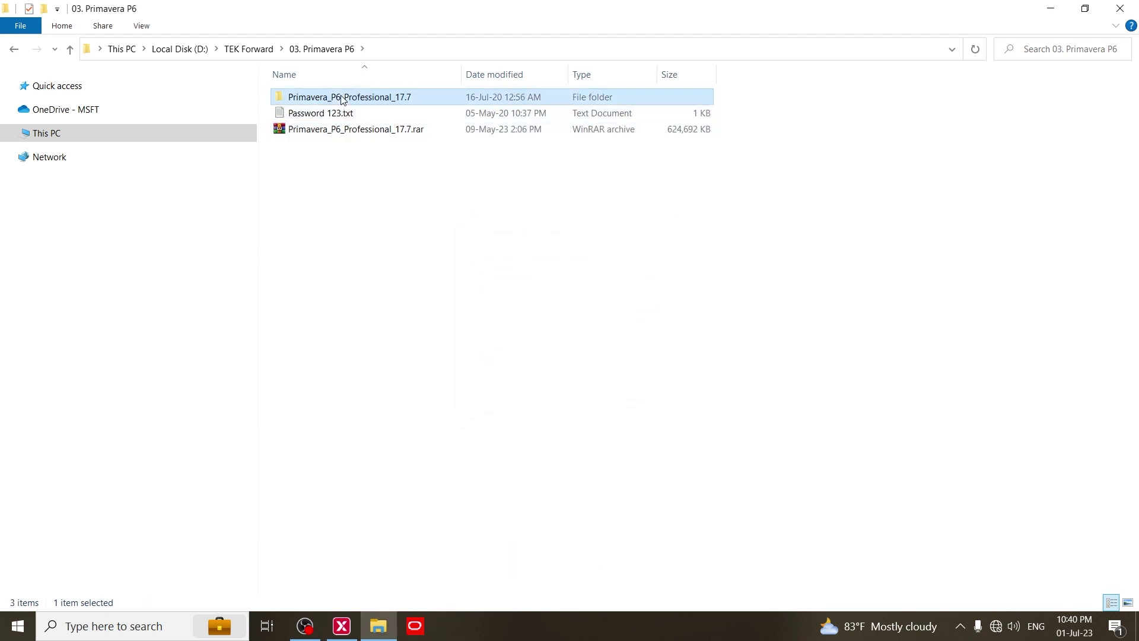
double_click(342, 98)
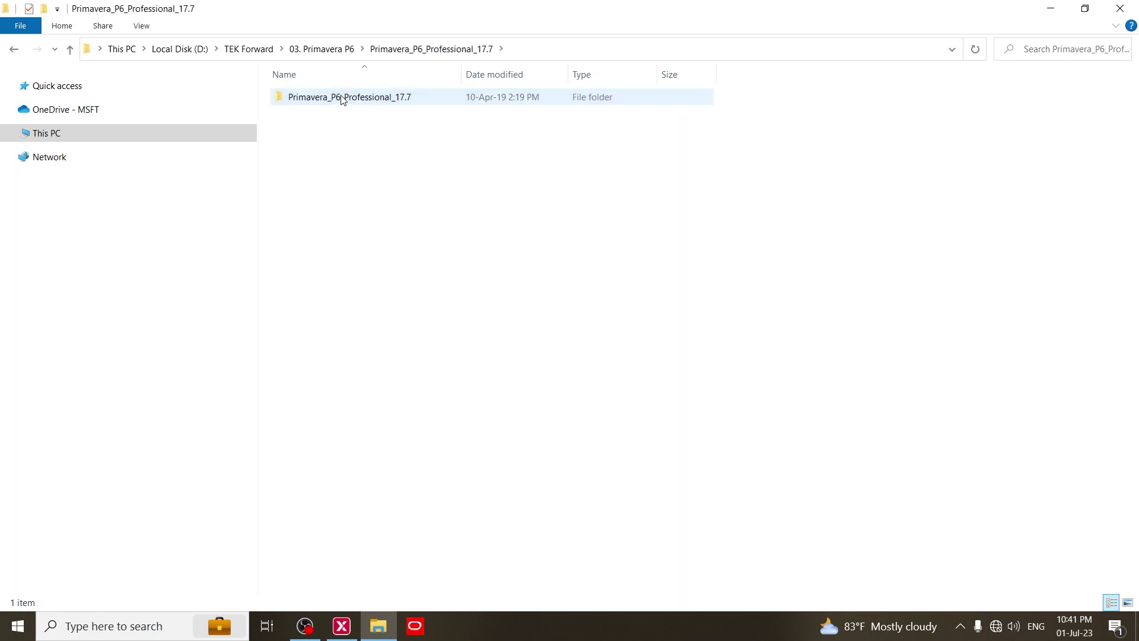
double_click(347, 100)
click(302, 214)
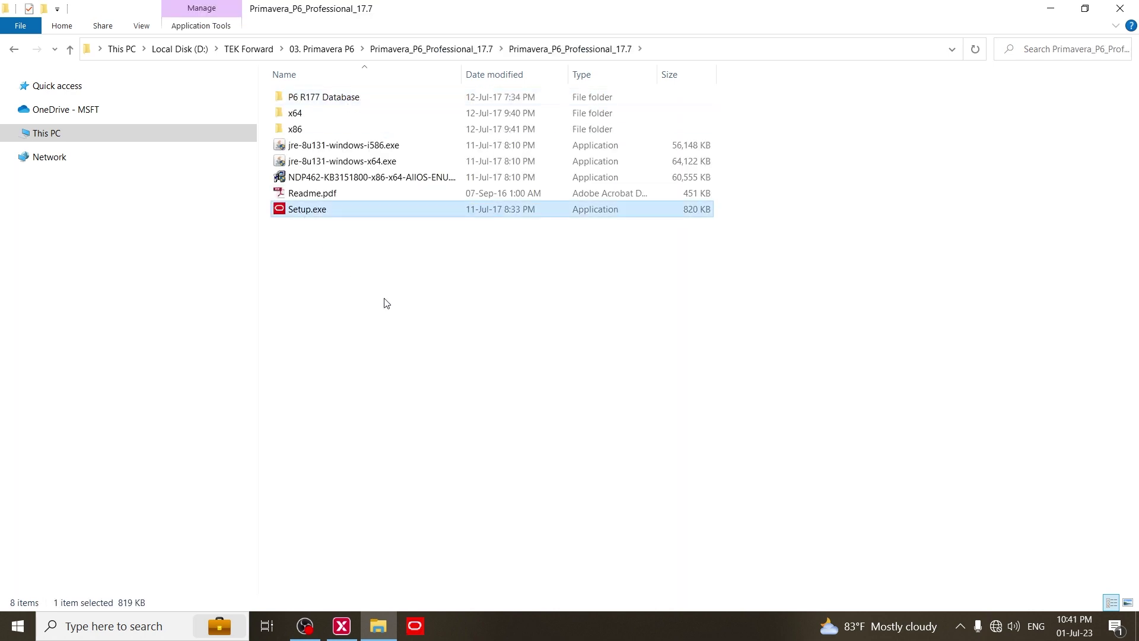
right_click(303, 212)
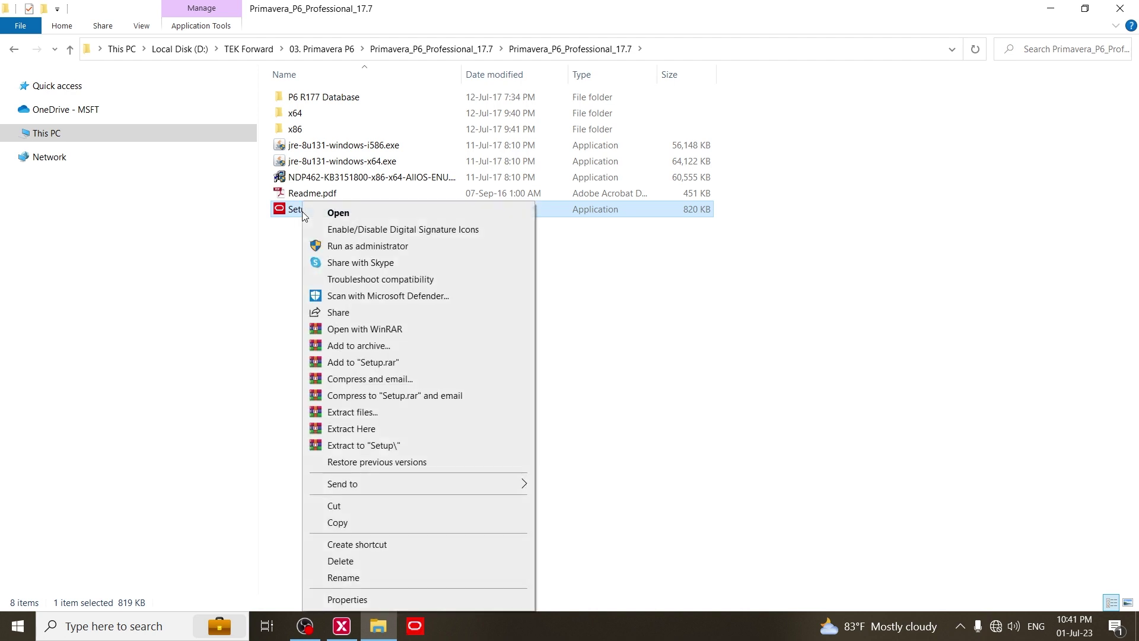
click(364, 246)
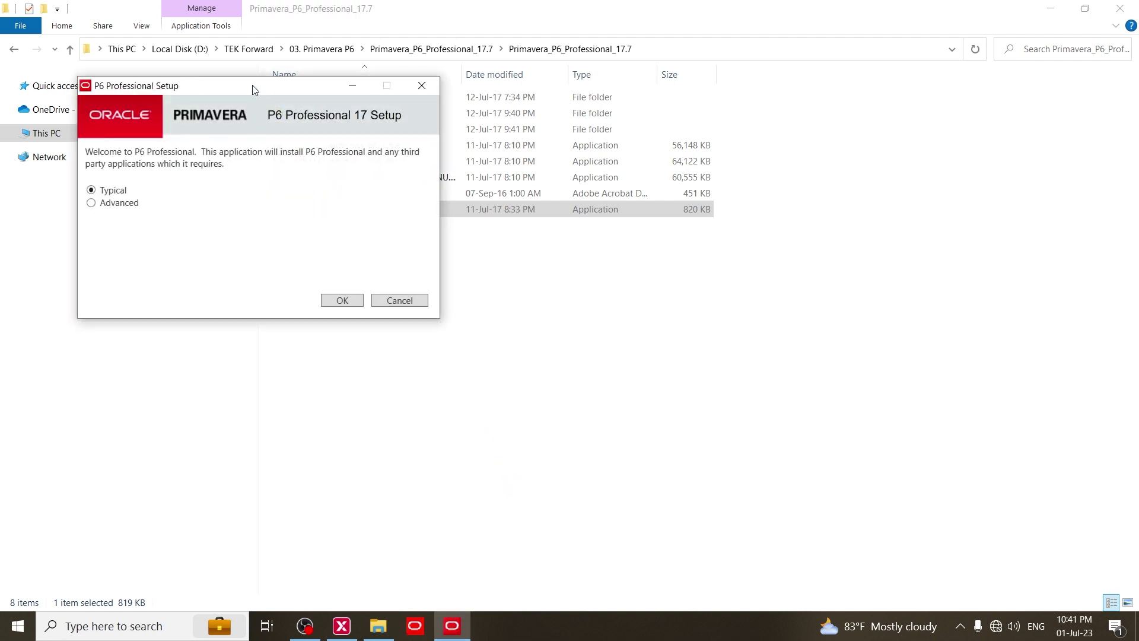
Step: Install P6 Professional with the Typical option and close the setup when it finishes
click(345, 301)
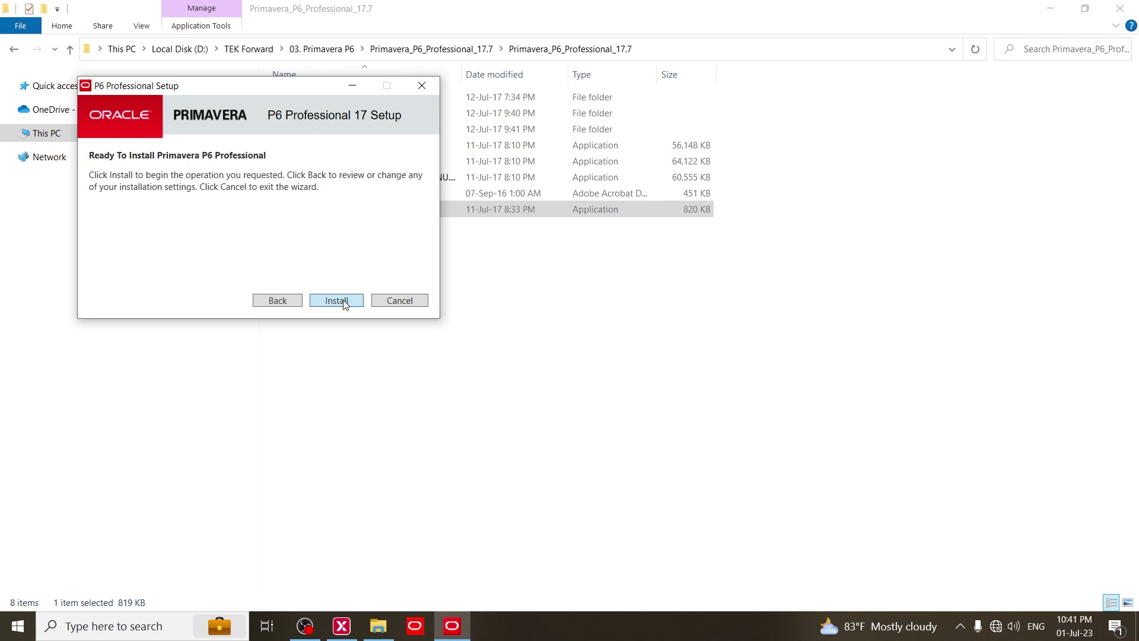
click(345, 303)
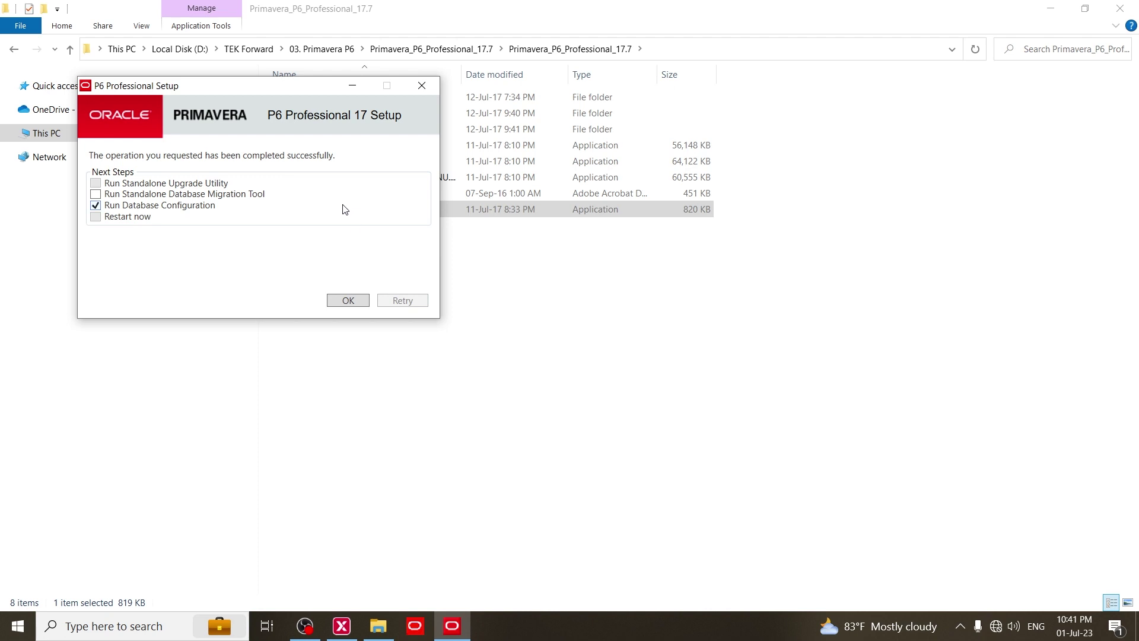
click(422, 85)
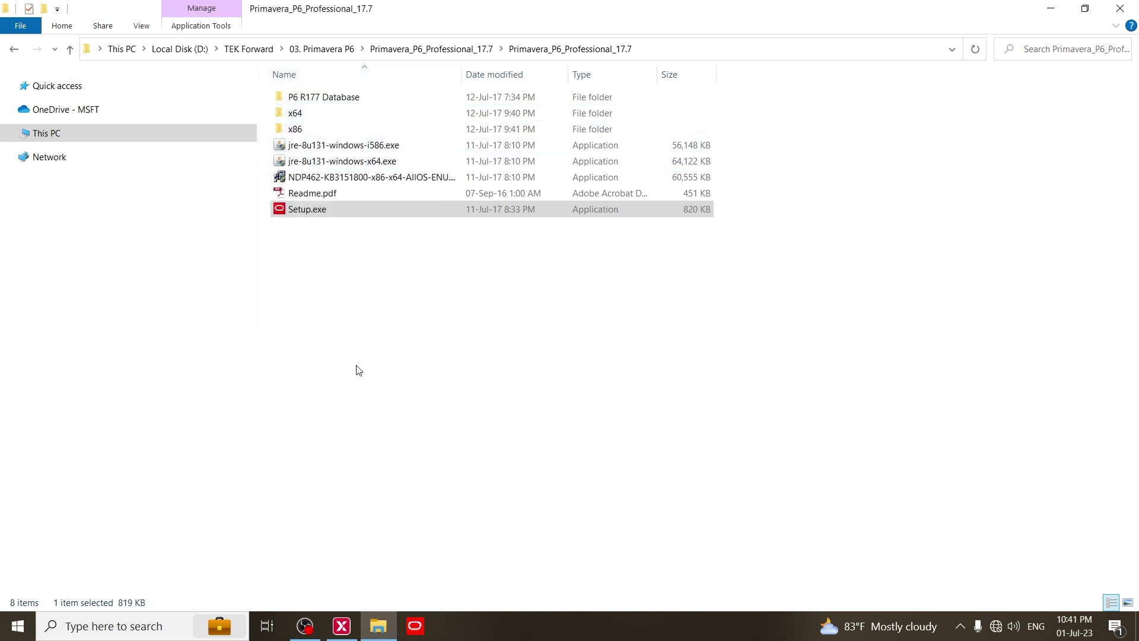
Step: Launch P6 Database Configuration from the Start menu and keep modifying the existing database alias
click(18, 630)
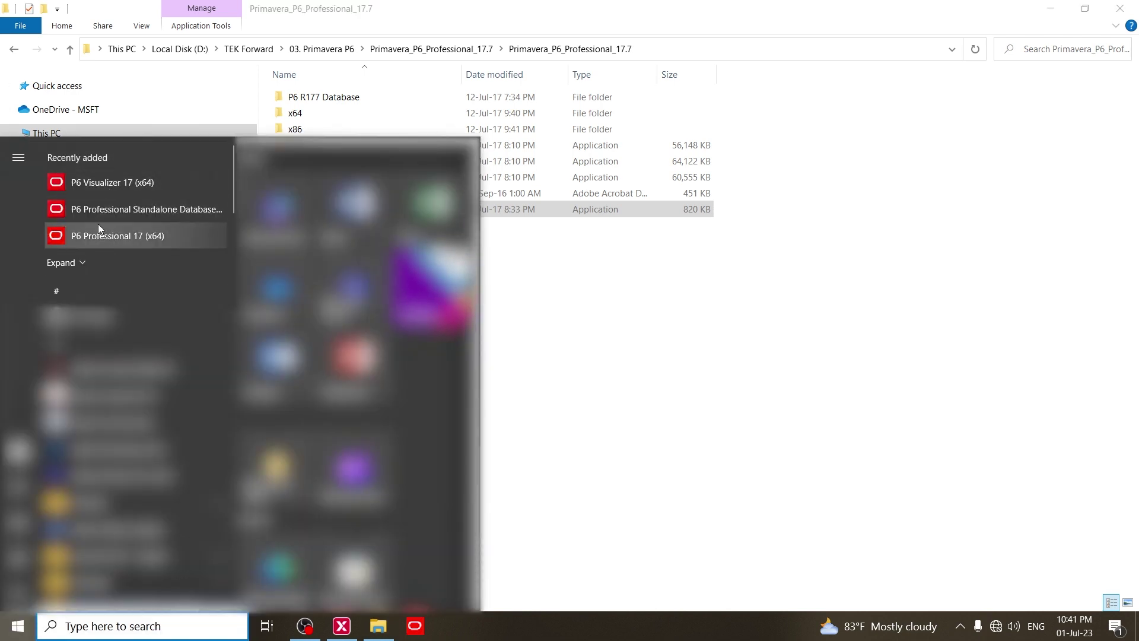
click(81, 264)
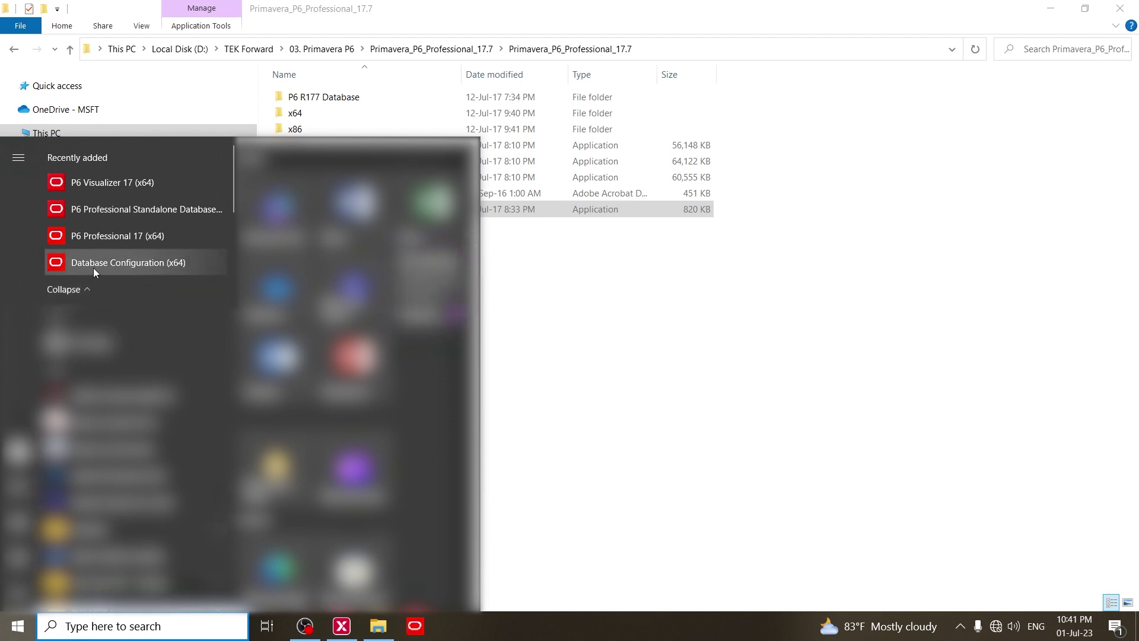
click(111, 264)
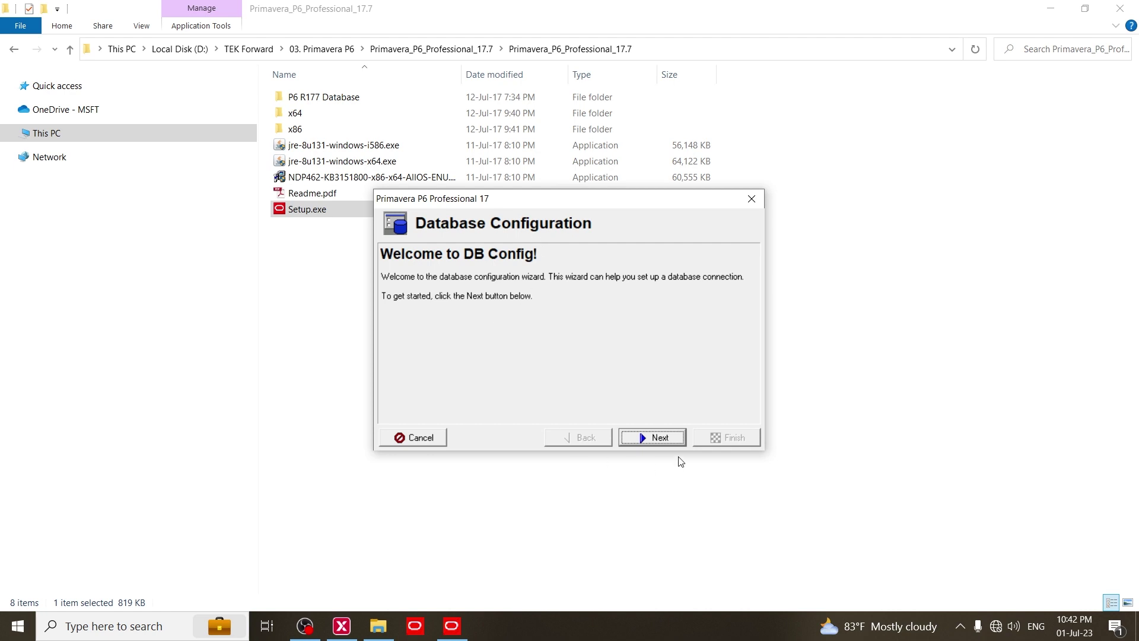
click(660, 439)
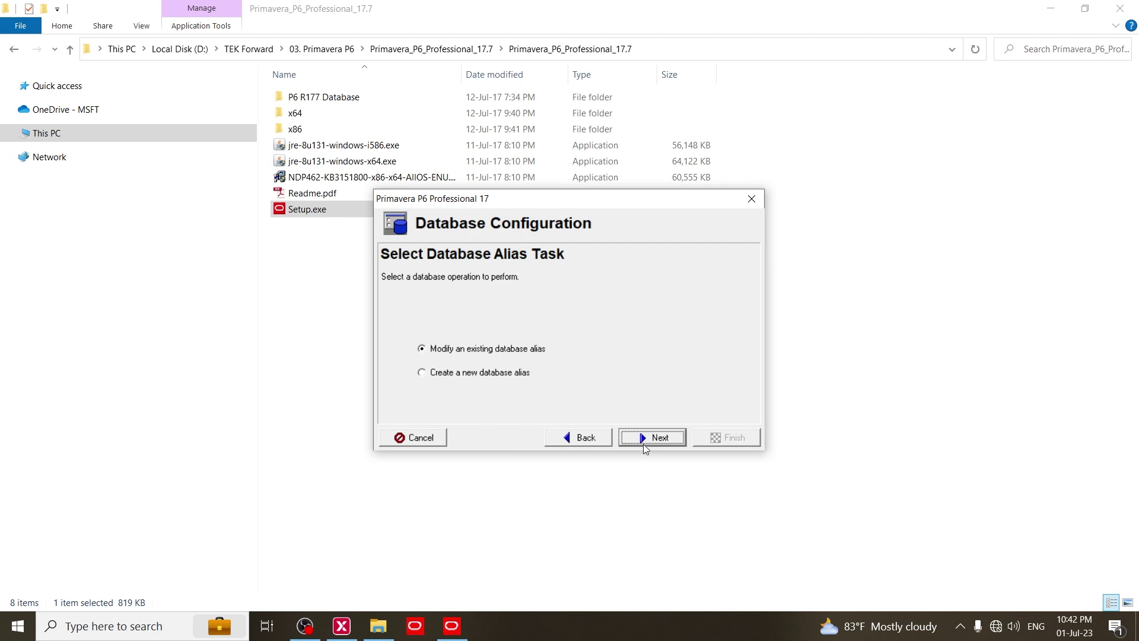
click(655, 439)
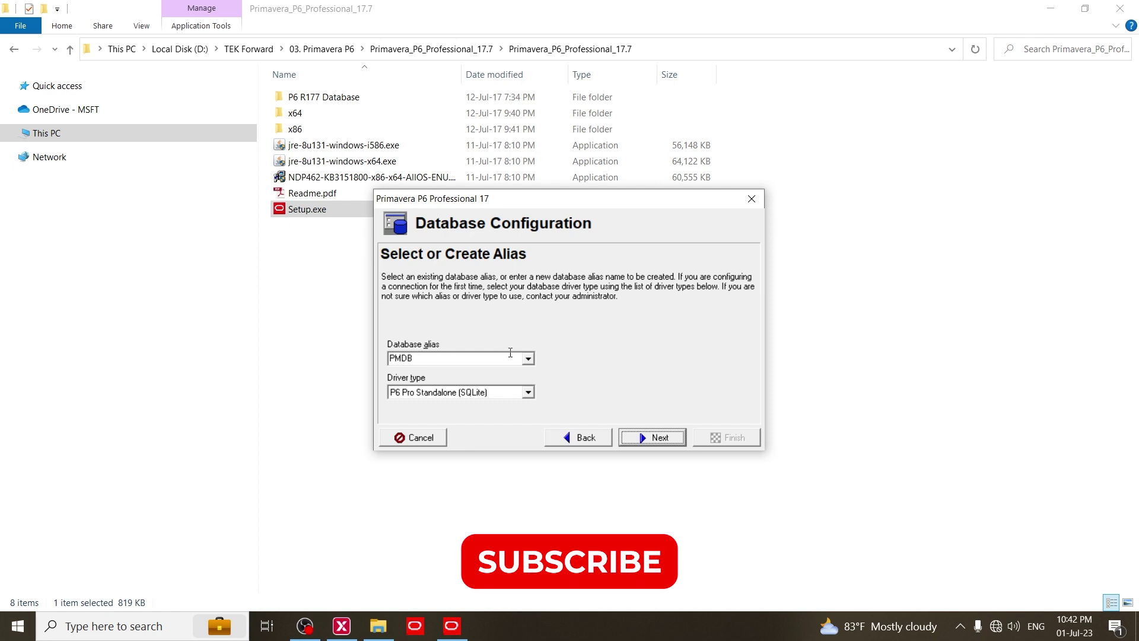
Step: Select the P6 Pro Standalone (SQLite) driver and choose to add a new standalone database
click(516, 393)
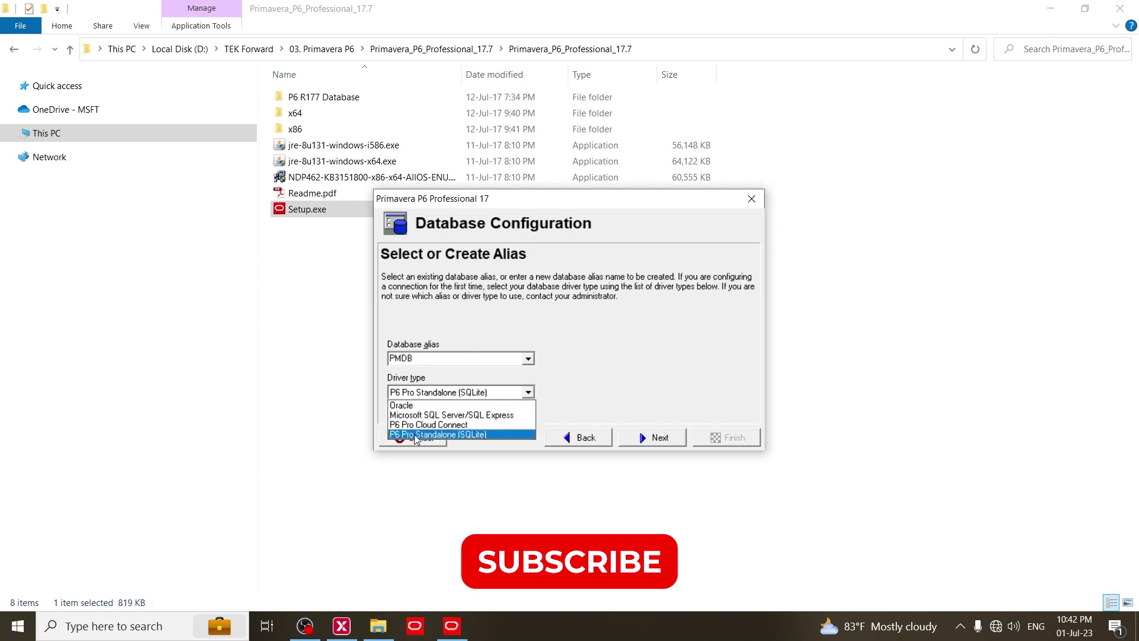
click(417, 435)
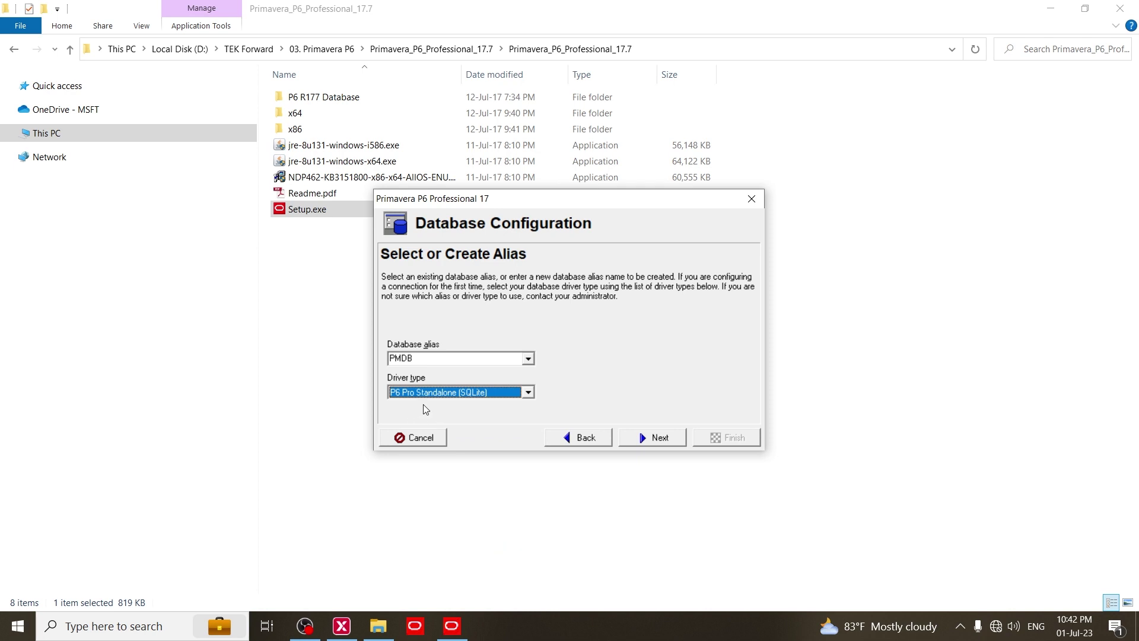
click(660, 442)
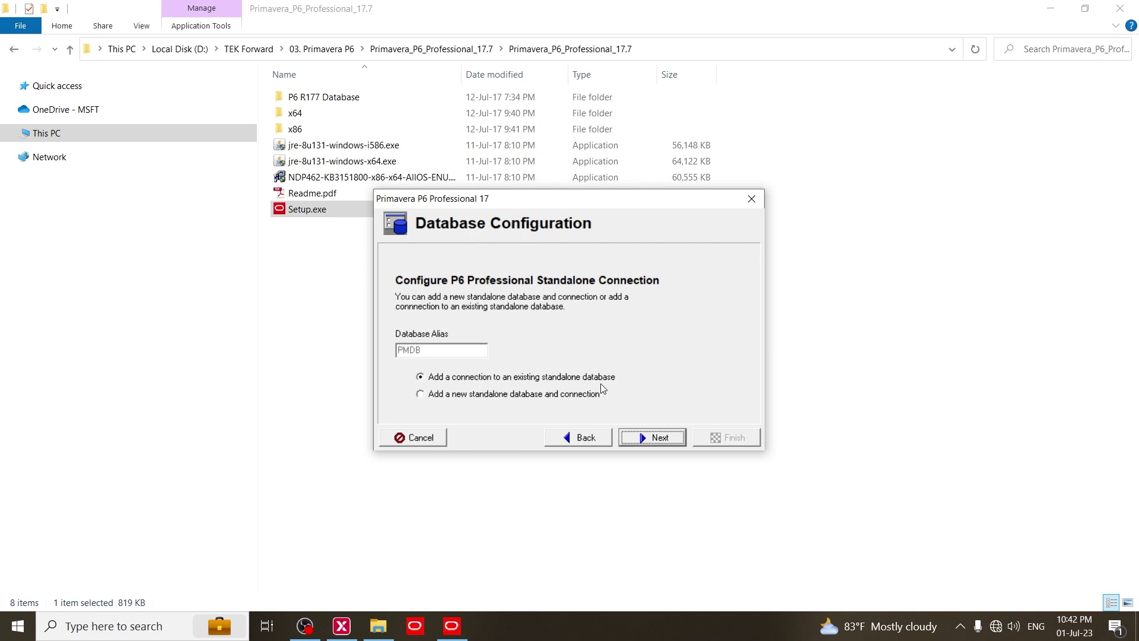
click(421, 395)
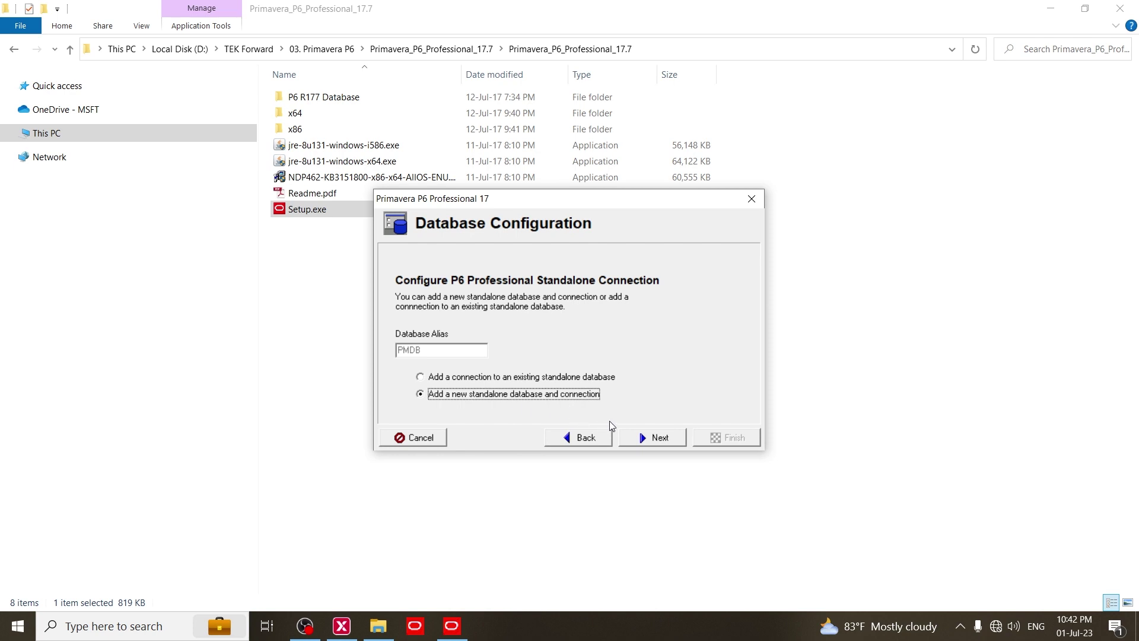
click(652, 440)
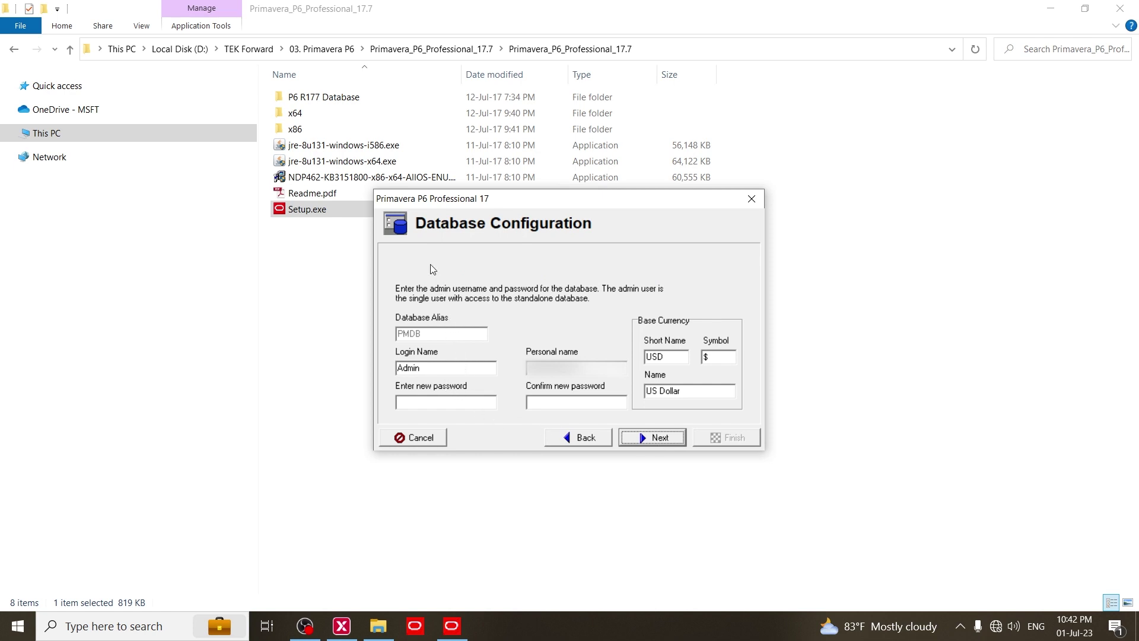
Step: Enter and confirm the admin password for the new standalone database
click(447, 401)
text(admin1)
click(534, 402)
text(admin1)
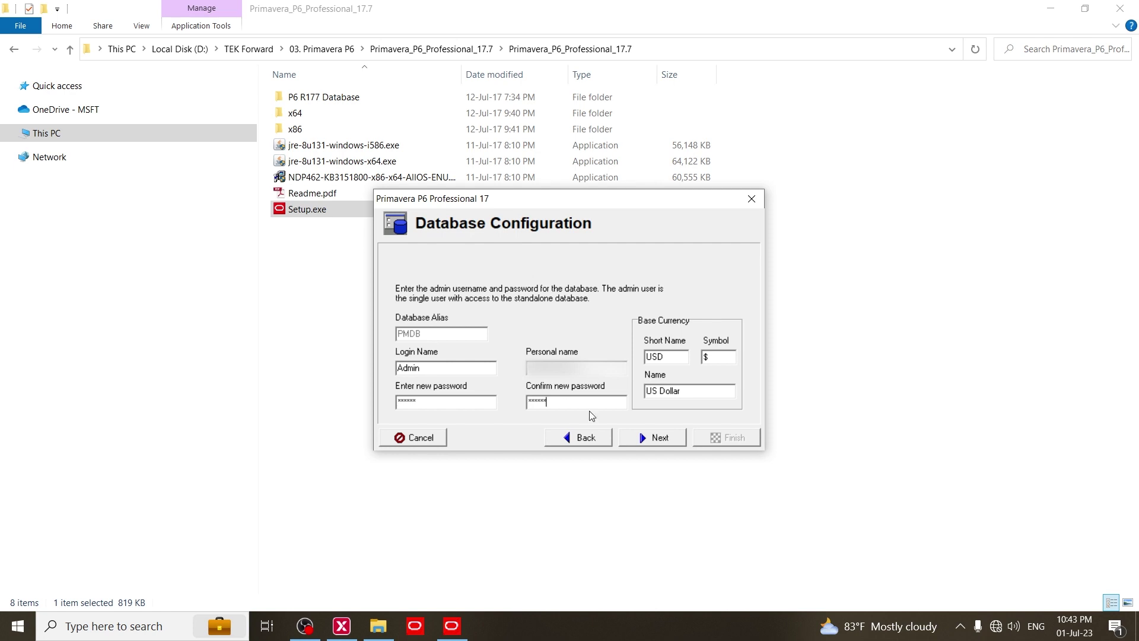
click(653, 440)
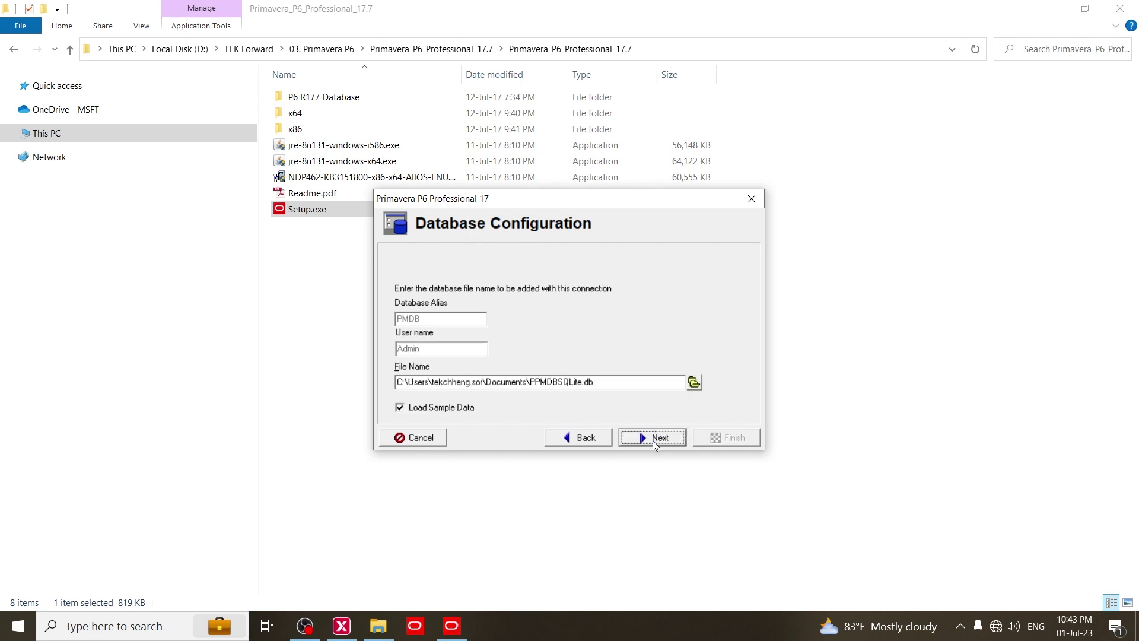
Step: Create PPMDBSQLite.db with sample data, overwriting the existing file, and finish the wizard
click(653, 440)
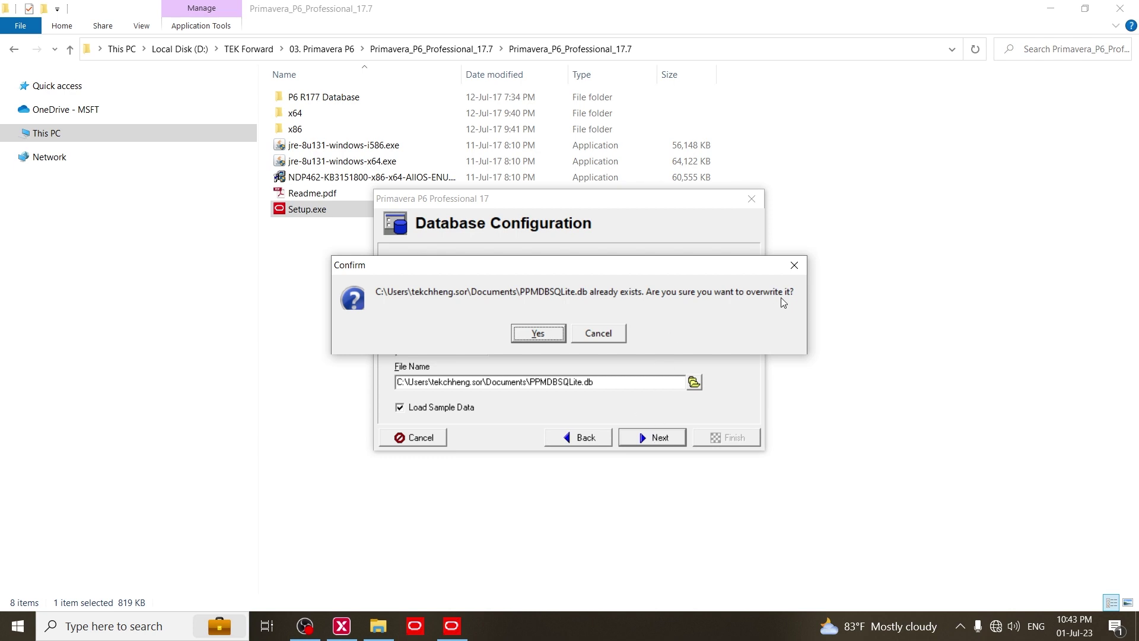
click(539, 334)
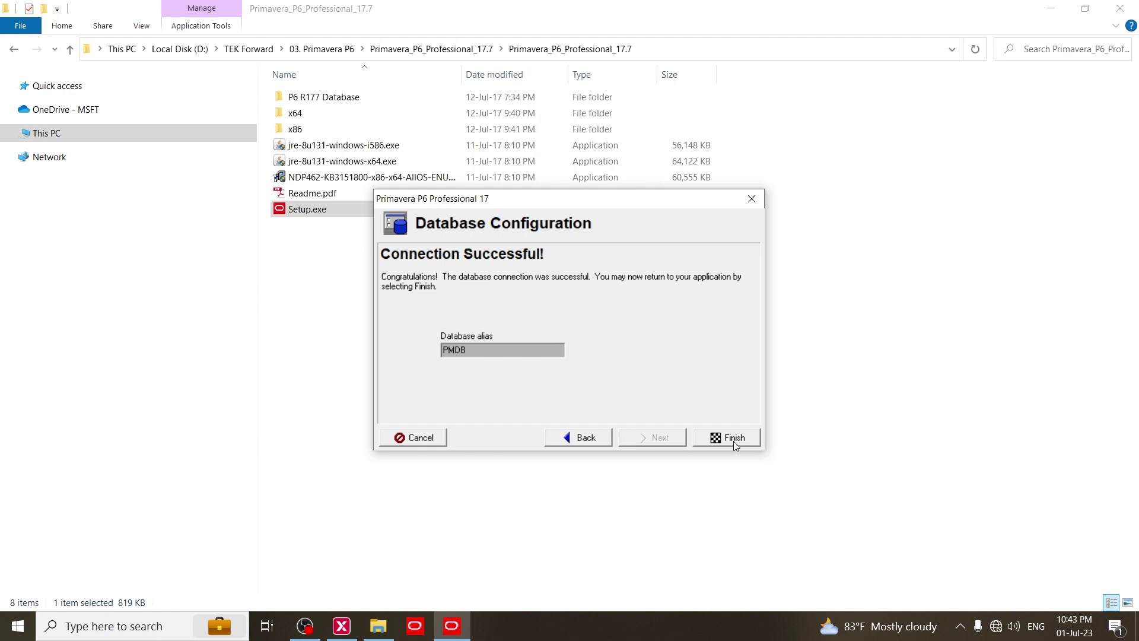
click(734, 438)
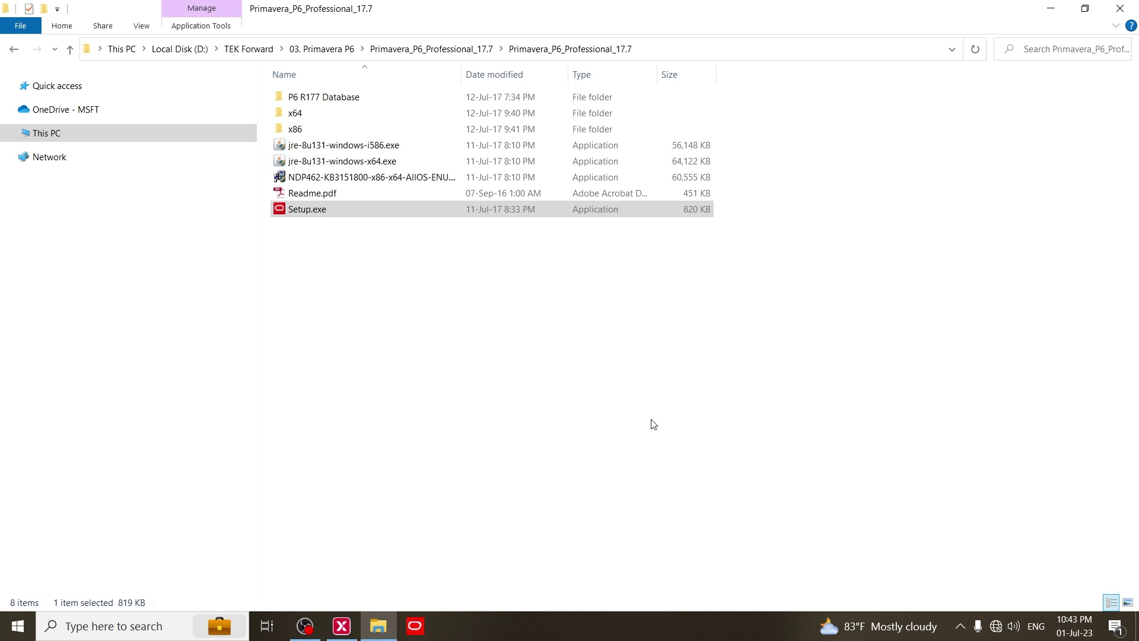
Step: Launch P6 Professional 17 (x64), log in as Admin, and dismiss the industry warning
click(16, 633)
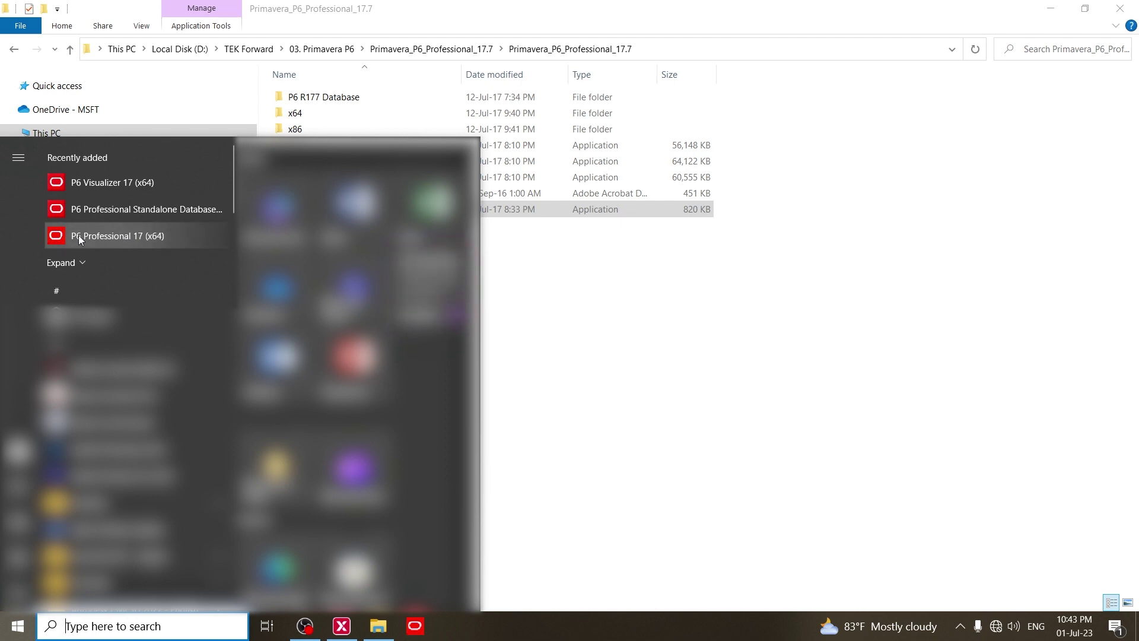
click(79, 235)
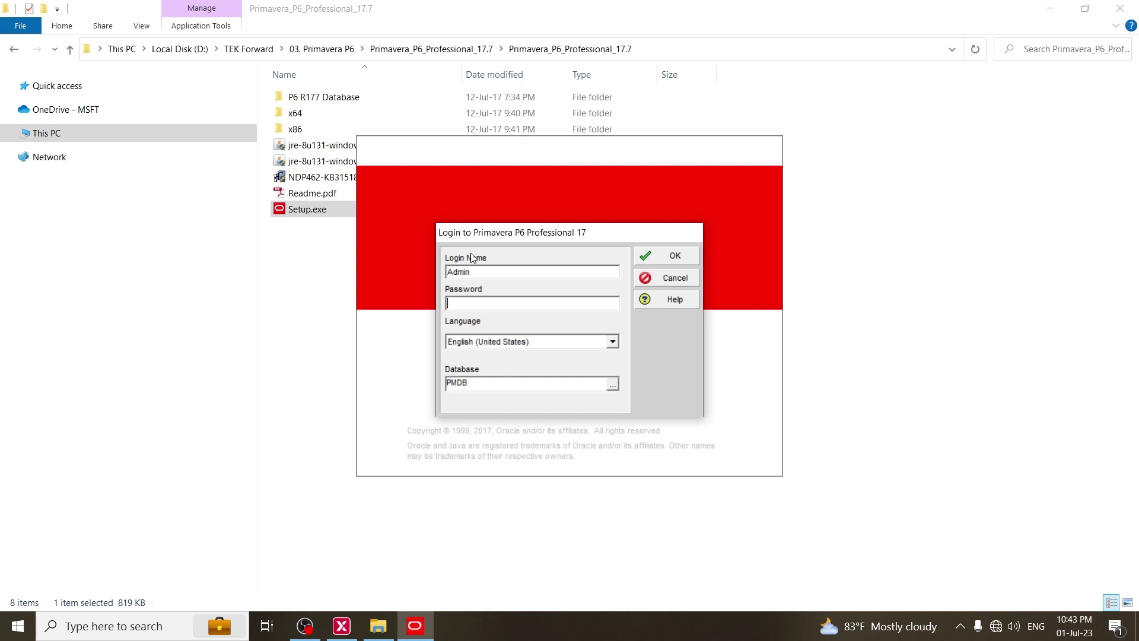
text(******)
click(661, 254)
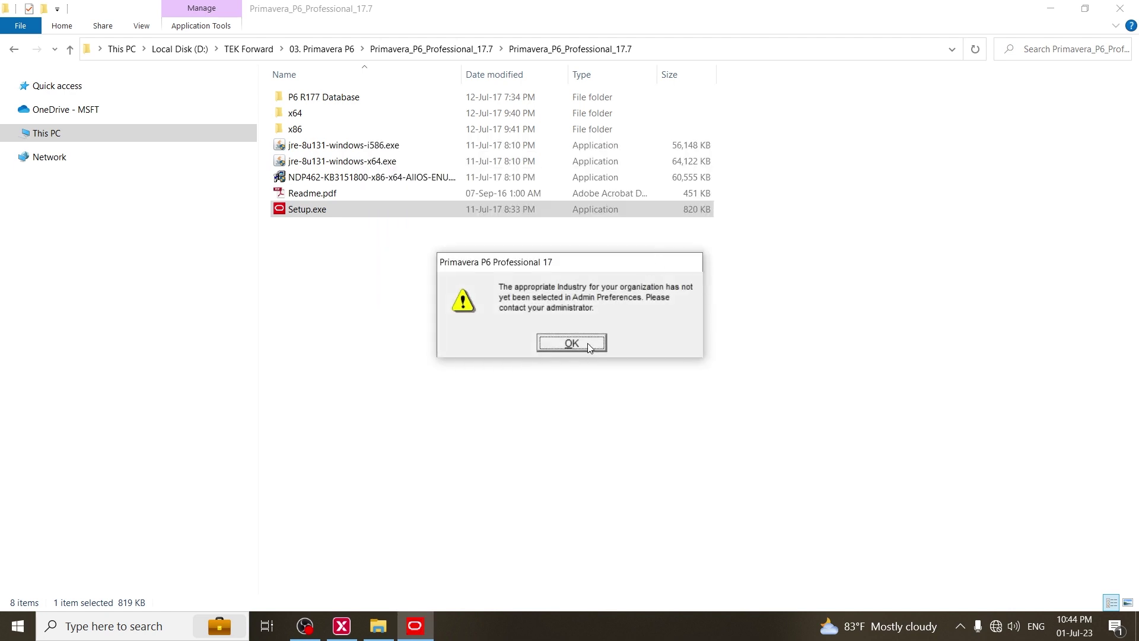
click(585, 344)
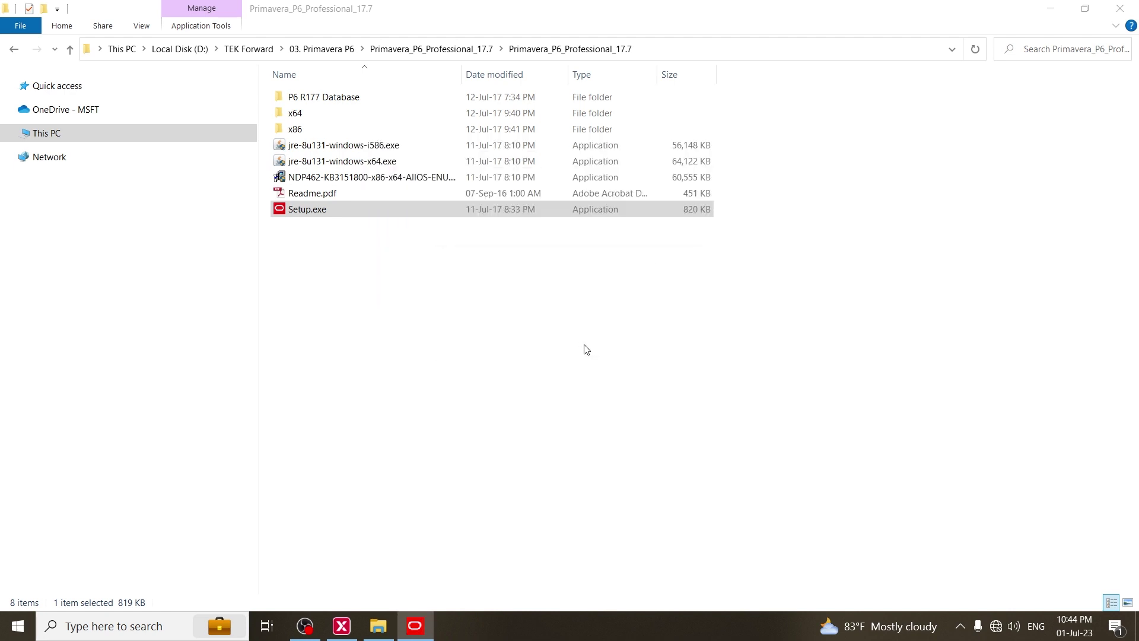